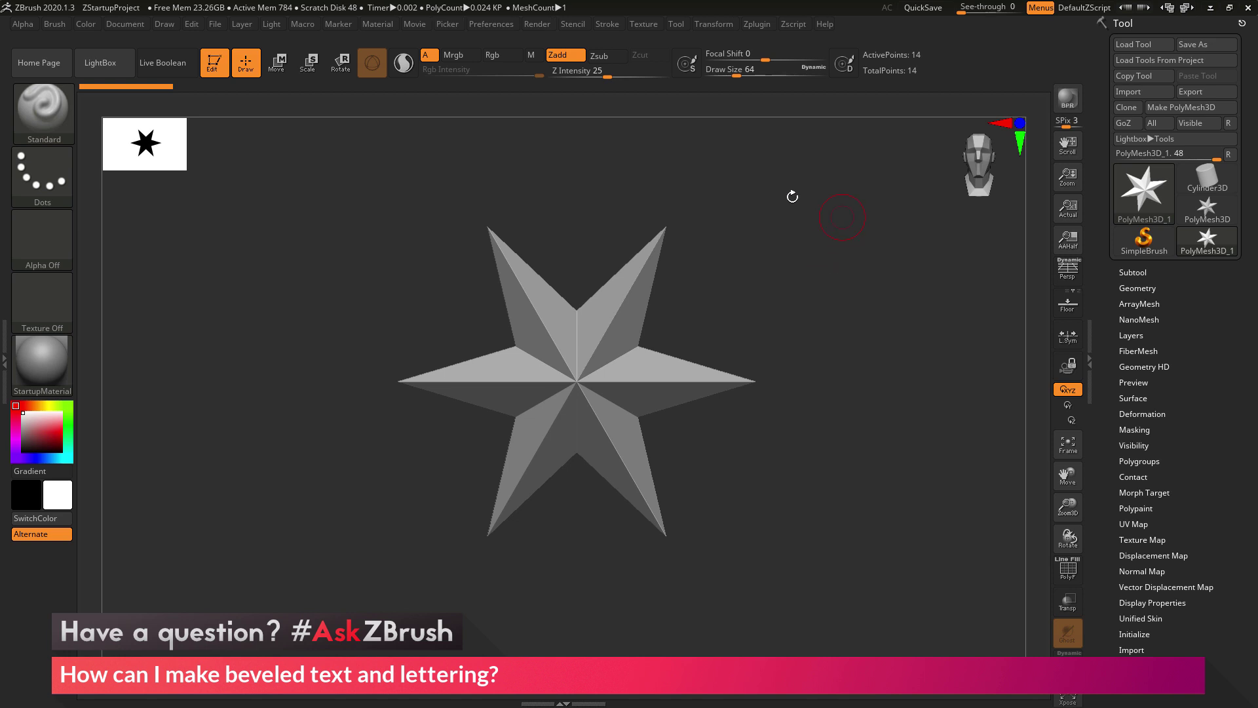
Step: Expand the Text 3D & Vector Shapes plugin, showing Noto Sans, Extrusion 0.14999 and Bevel 0
left_click_drag(793, 266, 818, 245)
left_click(762, 26)
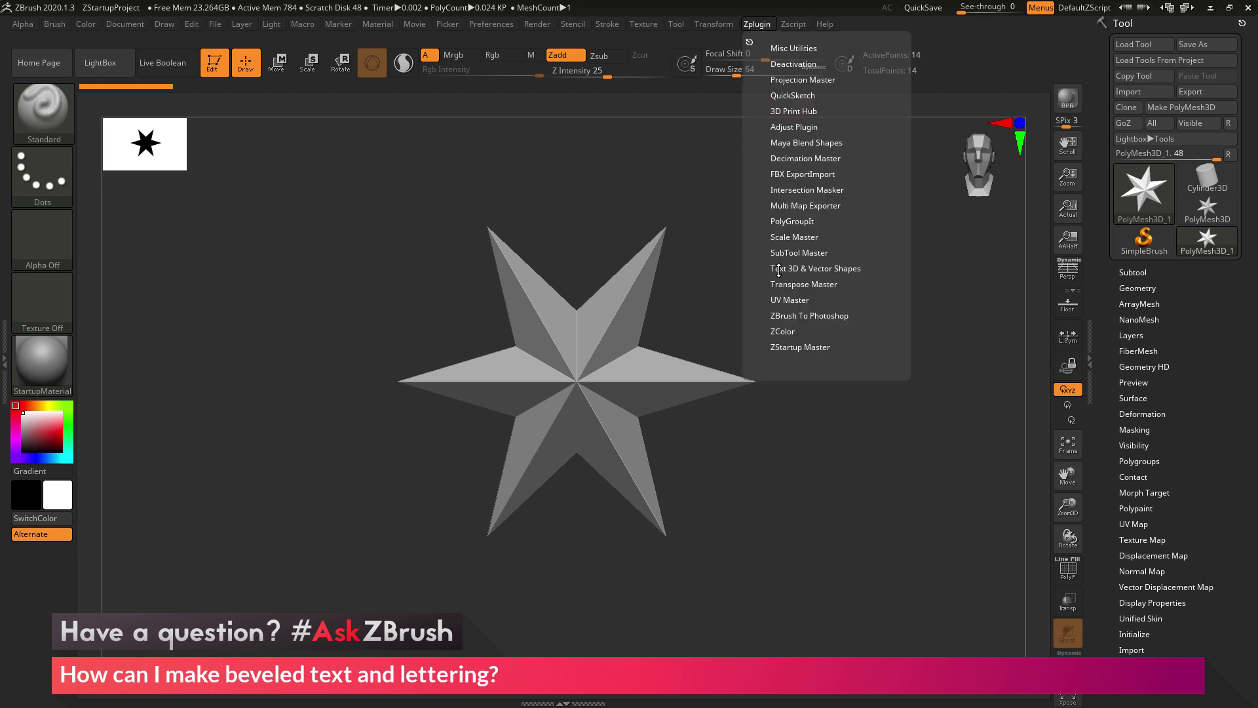
left_click(822, 270)
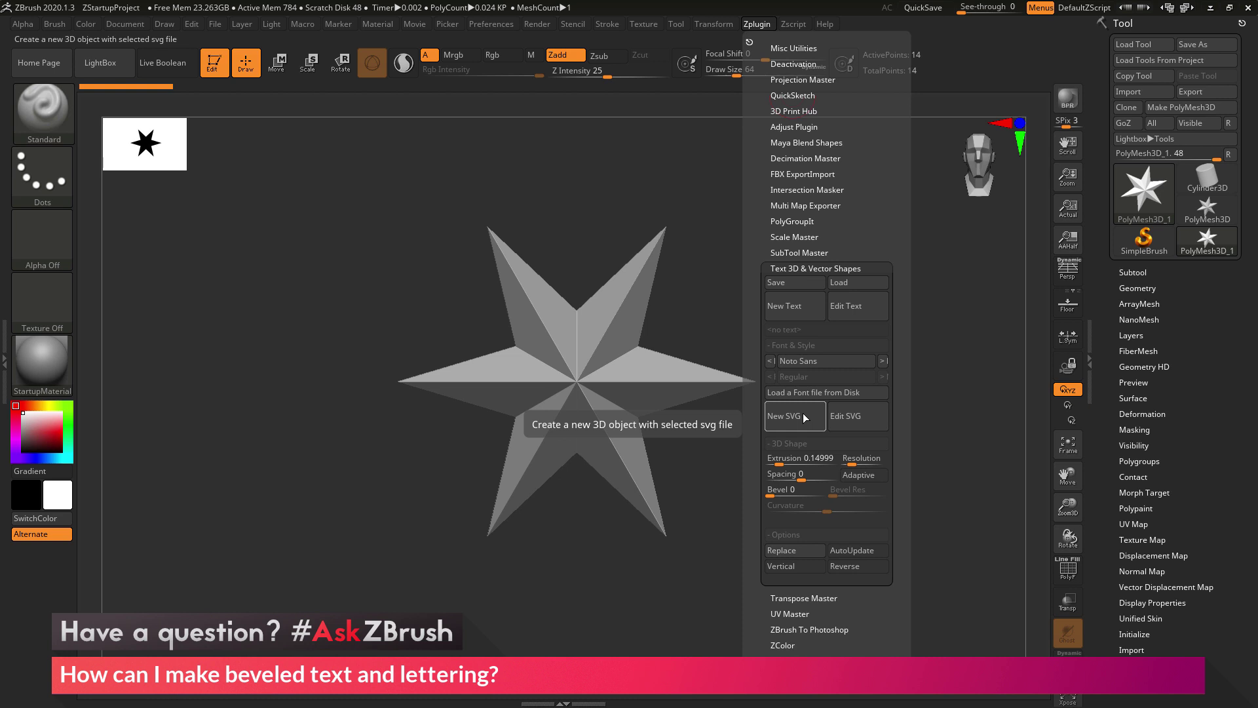
Step: Generate a new 3D text mesh reading '#AskZBrush', frame it, and orbit to check its extrusion
left_click(797, 312)
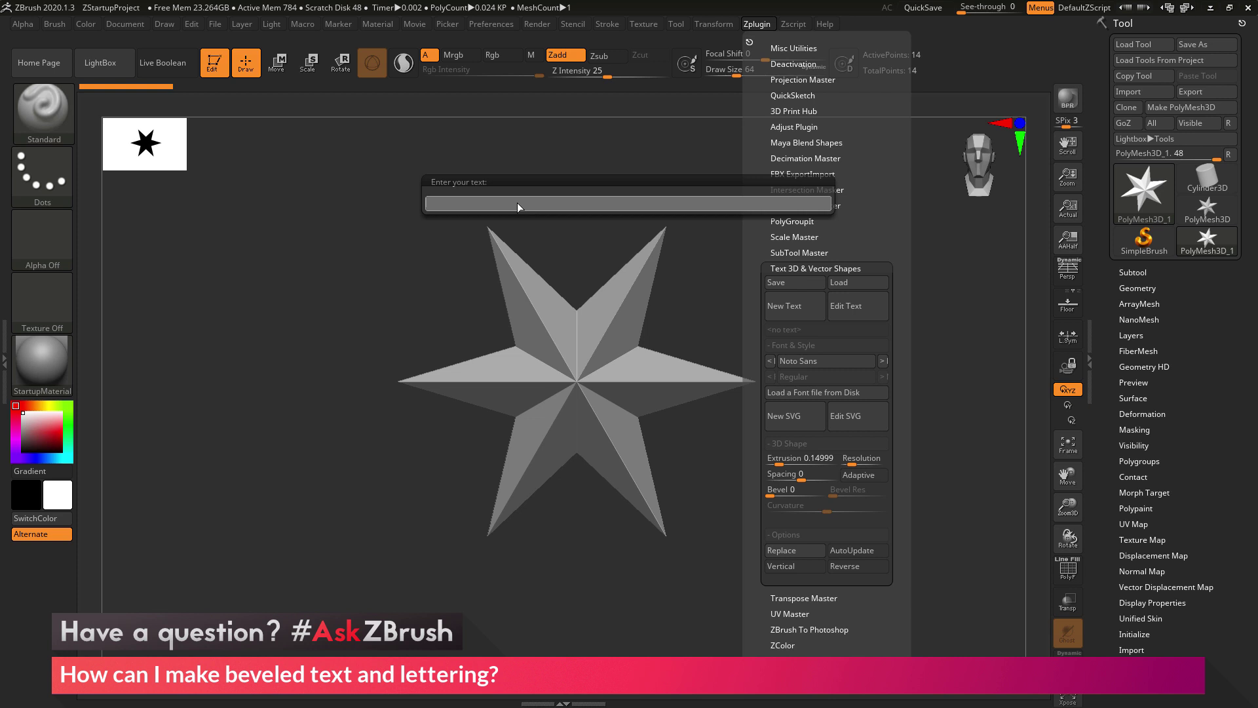
type("#AskZBrush")
key("Return")
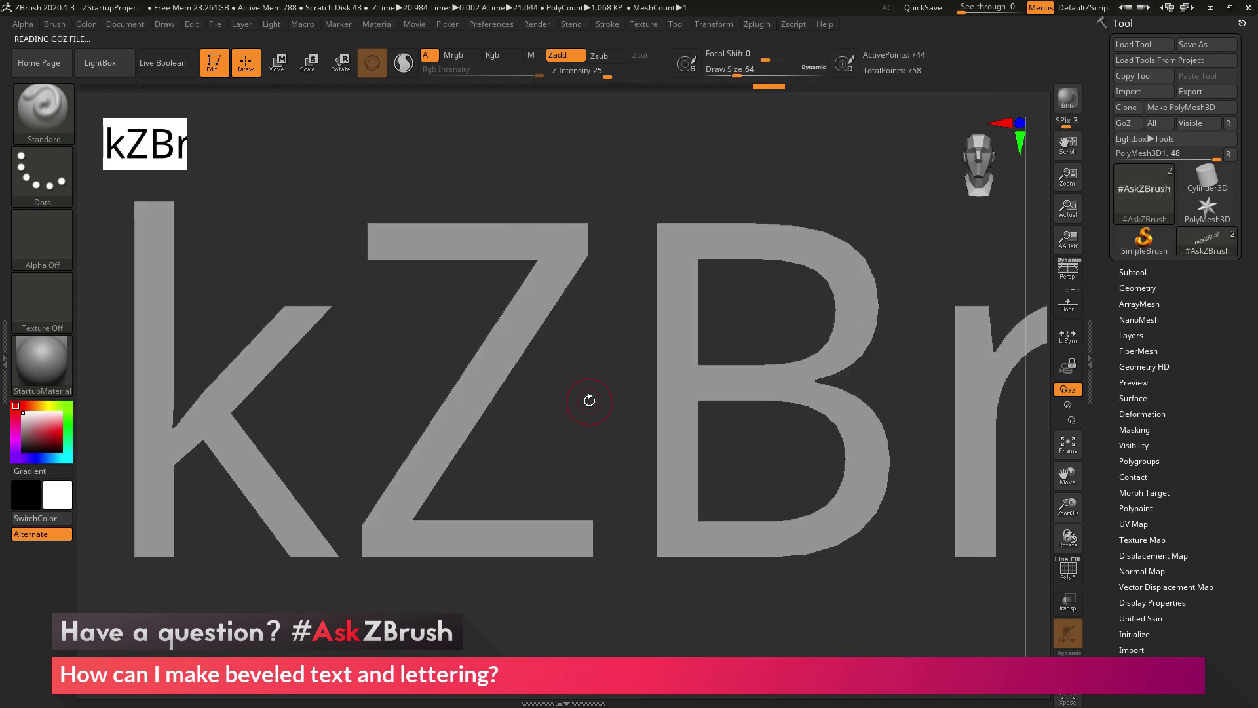
key("f")
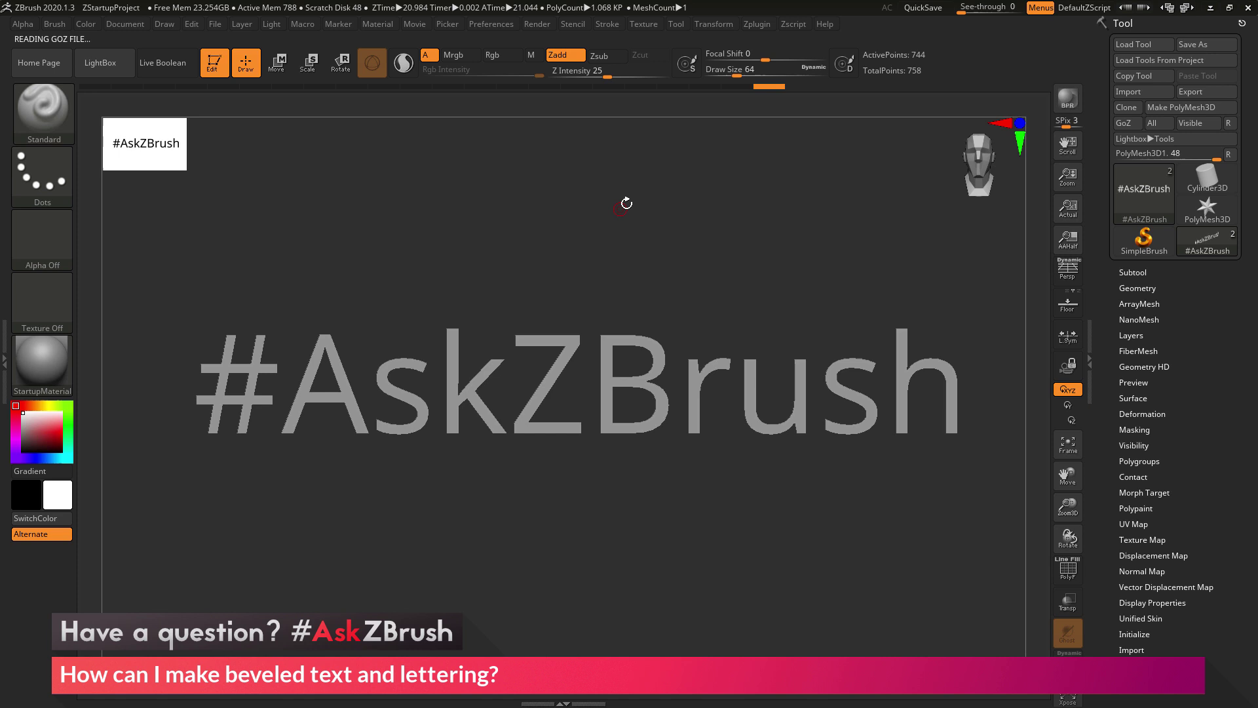
left_click_drag(623, 206, 608, 237)
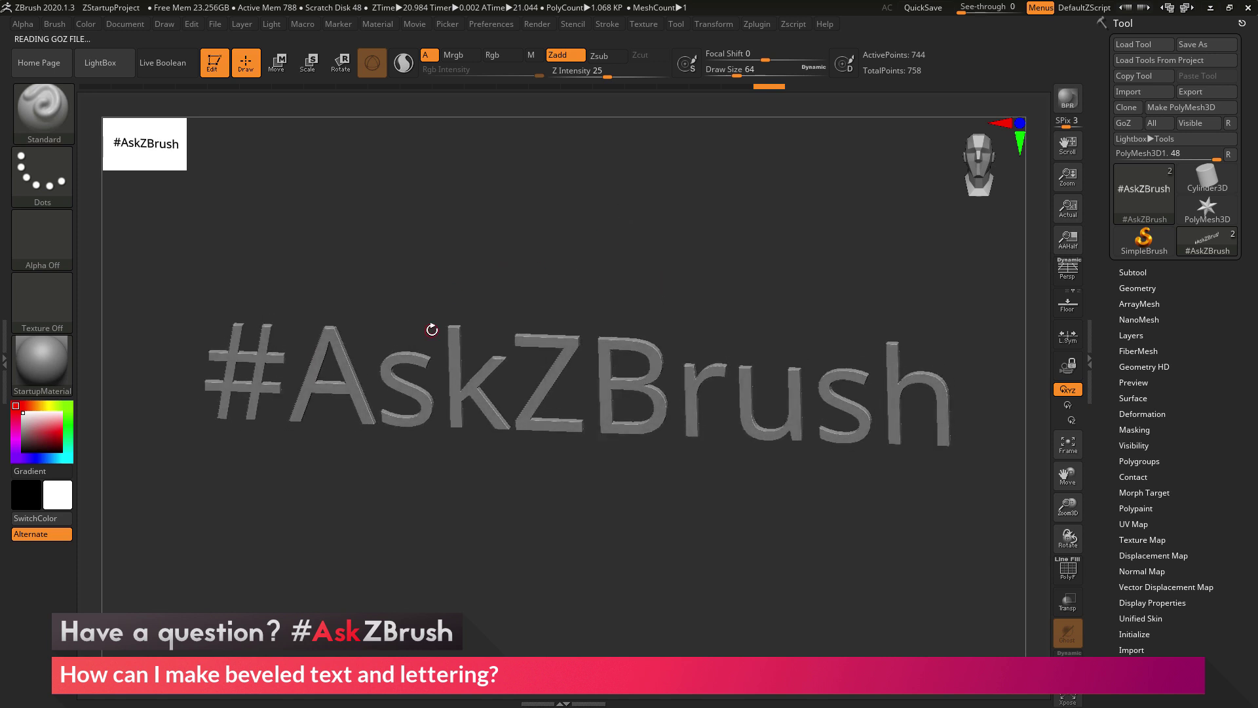
left_click_drag(510, 282, 728, 235)
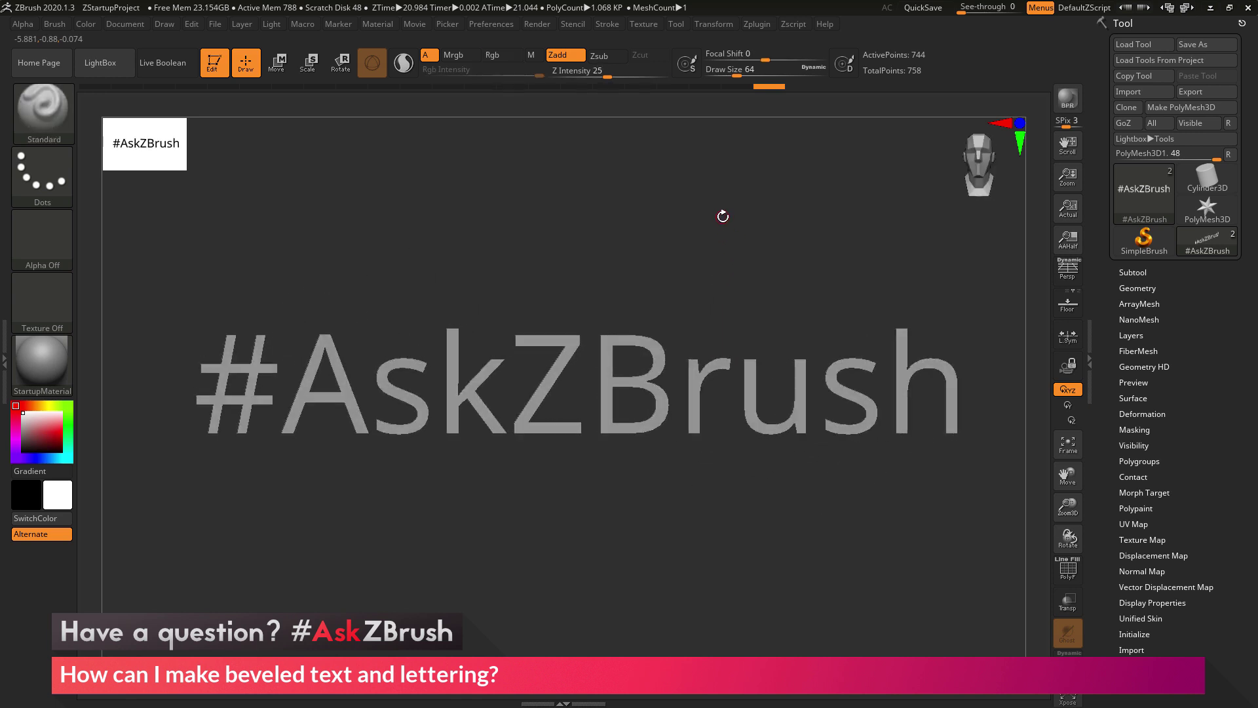
Step: Raise the text Extrusion to 0.32989 and dock the Zplugin menu in the left tray
left_click_drag(527, 280, 576, 269)
left_click(757, 24)
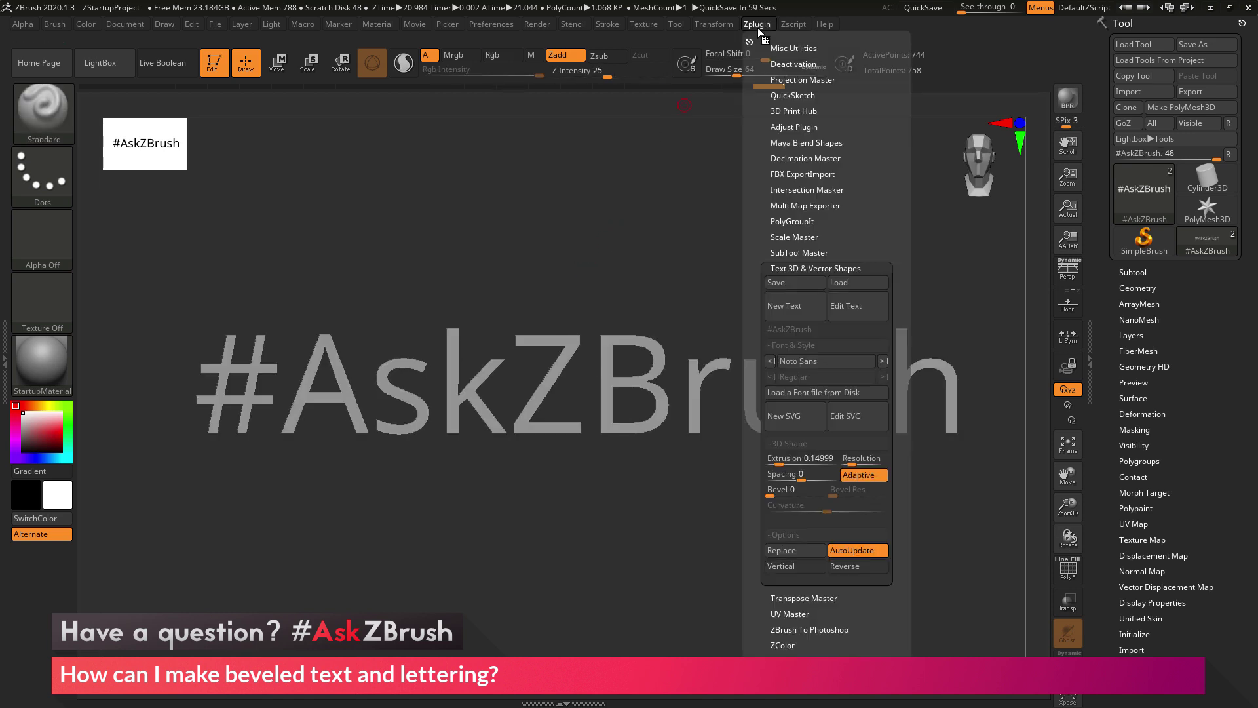
left_click_drag(829, 268, 854, 193)
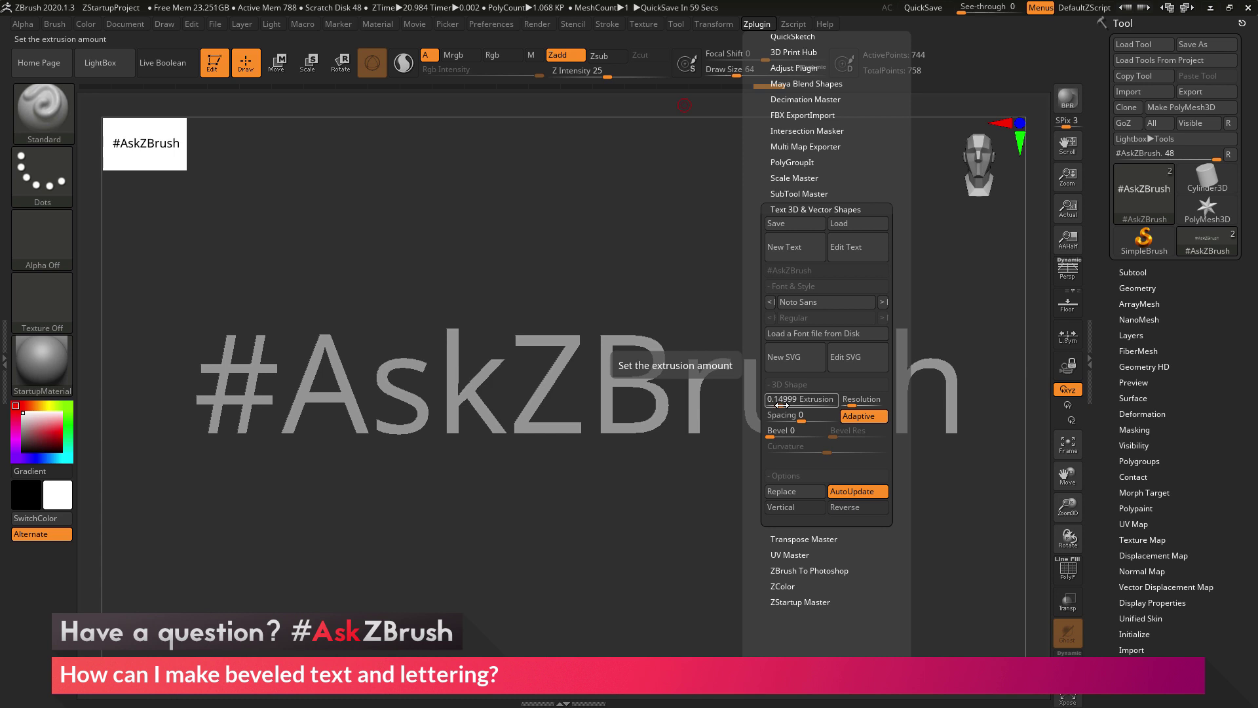
left_click_drag(656, 537, 753, 131)
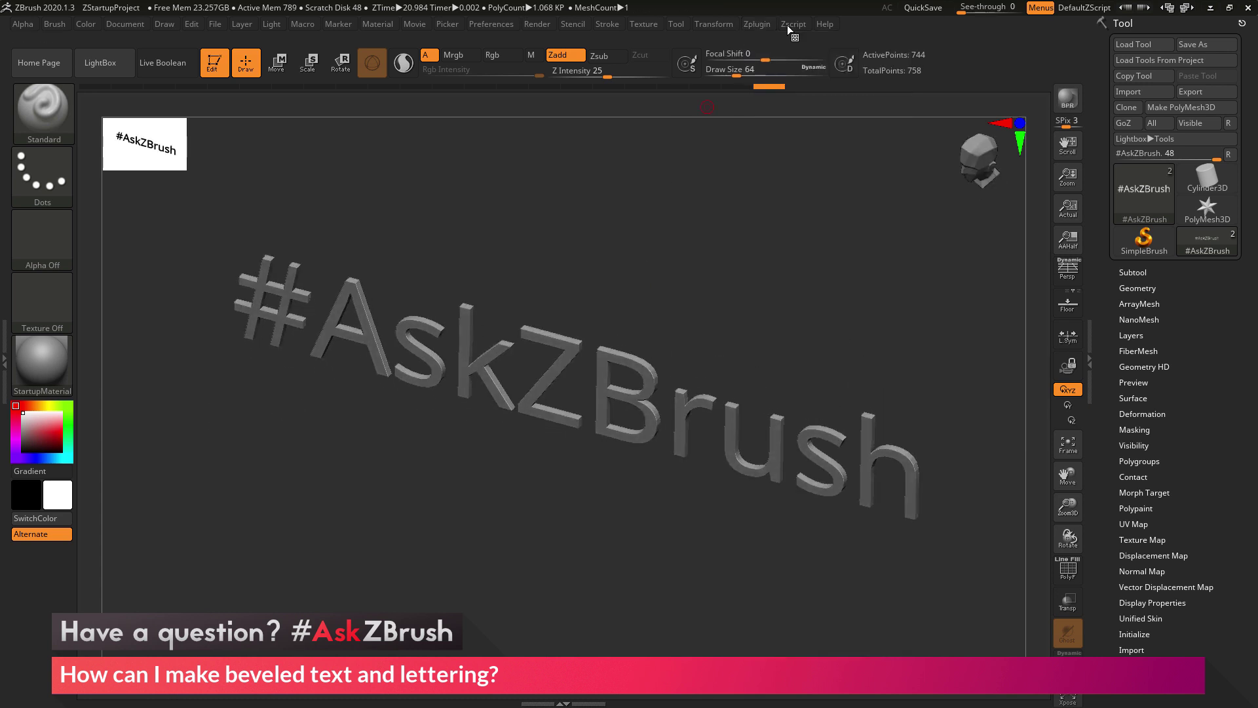
left_click(757, 24)
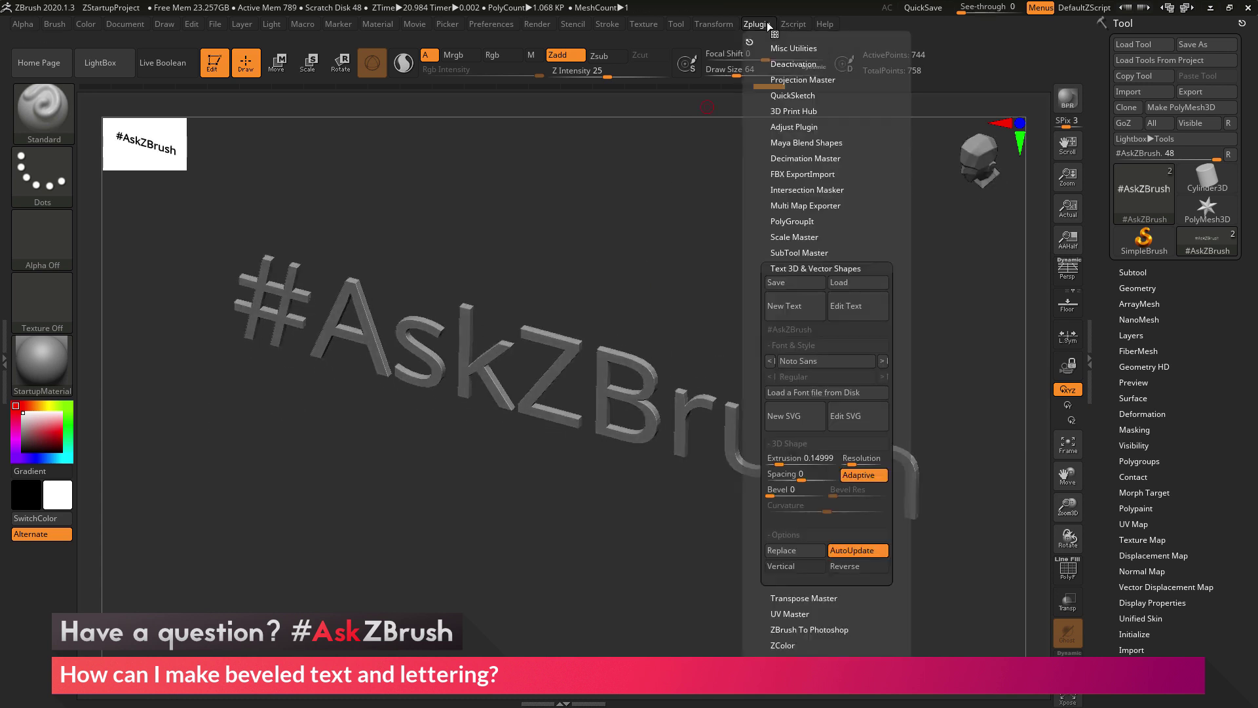
left_click(792, 459)
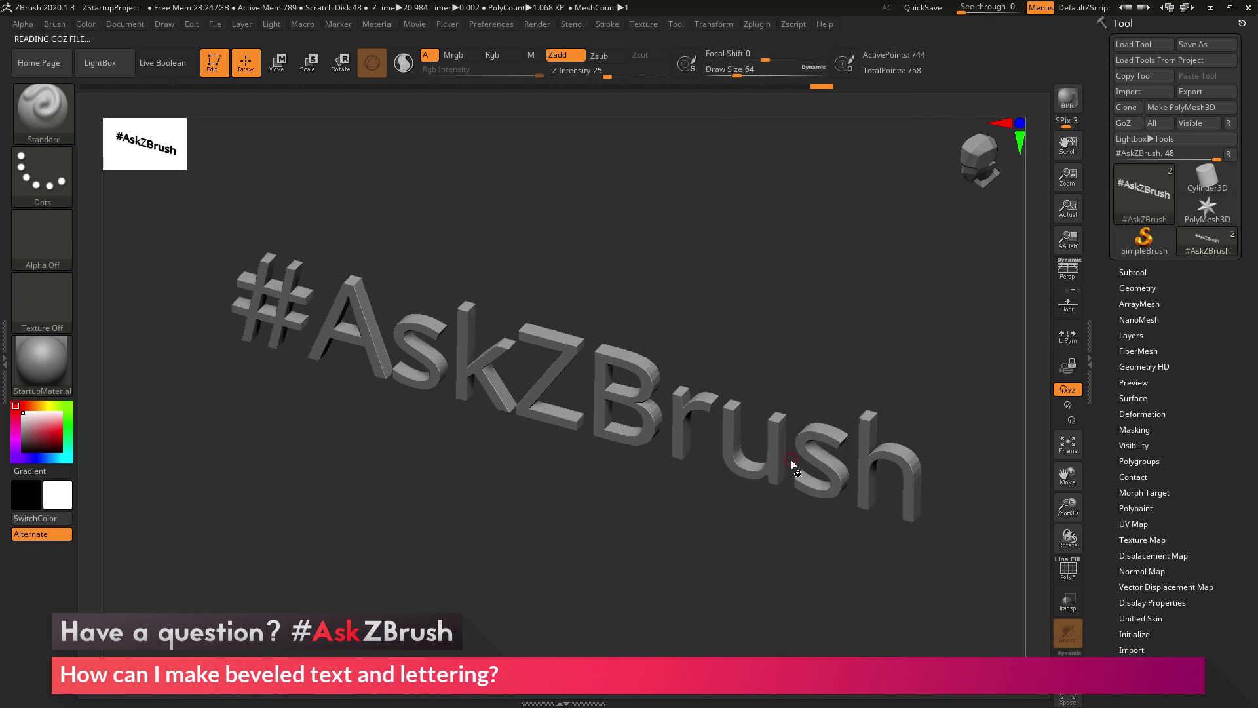
left_click(760, 25)
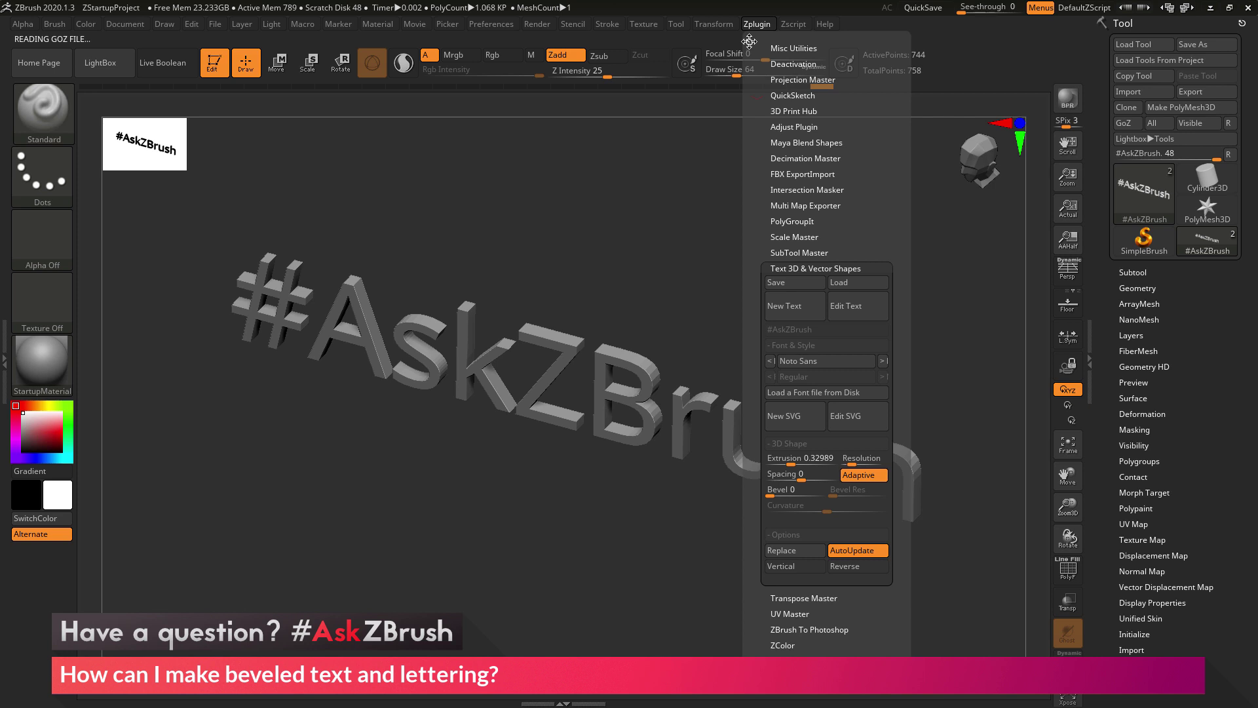
left_click_drag(749, 41, 78, 39)
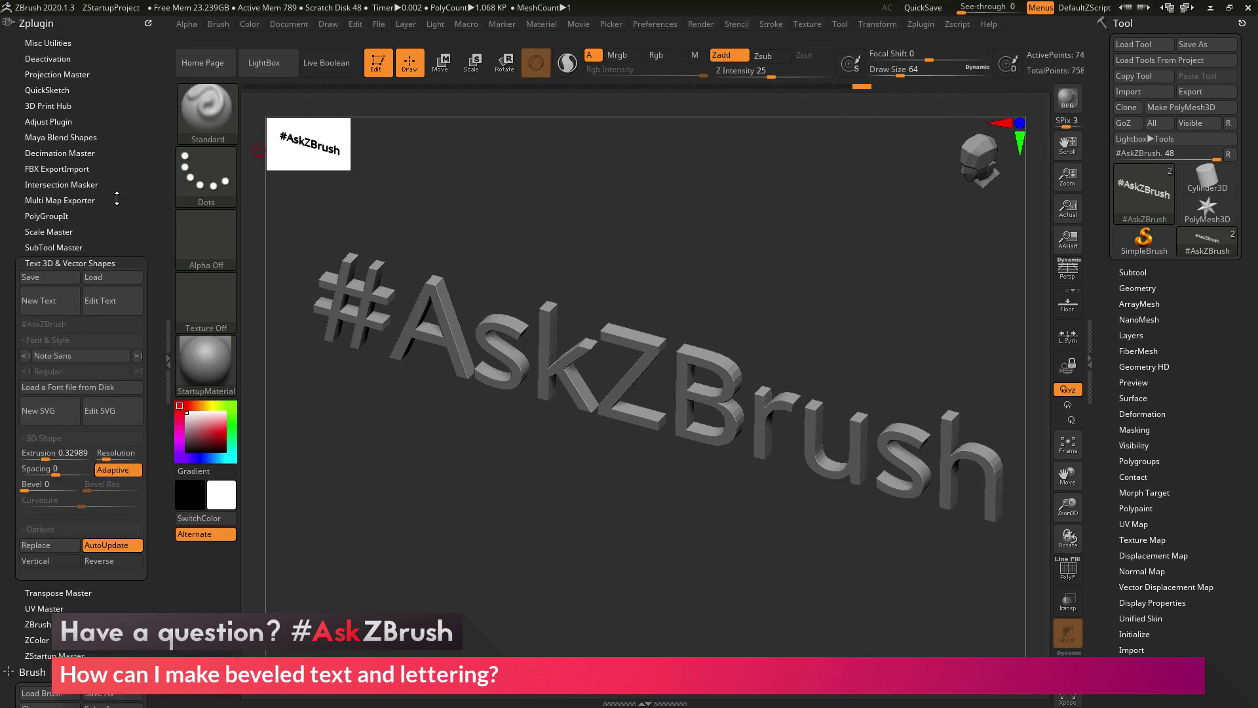
Step: Drag the docked panel's Extrusion slider up to 0.44329
scroll(131, 216, "down", 4)
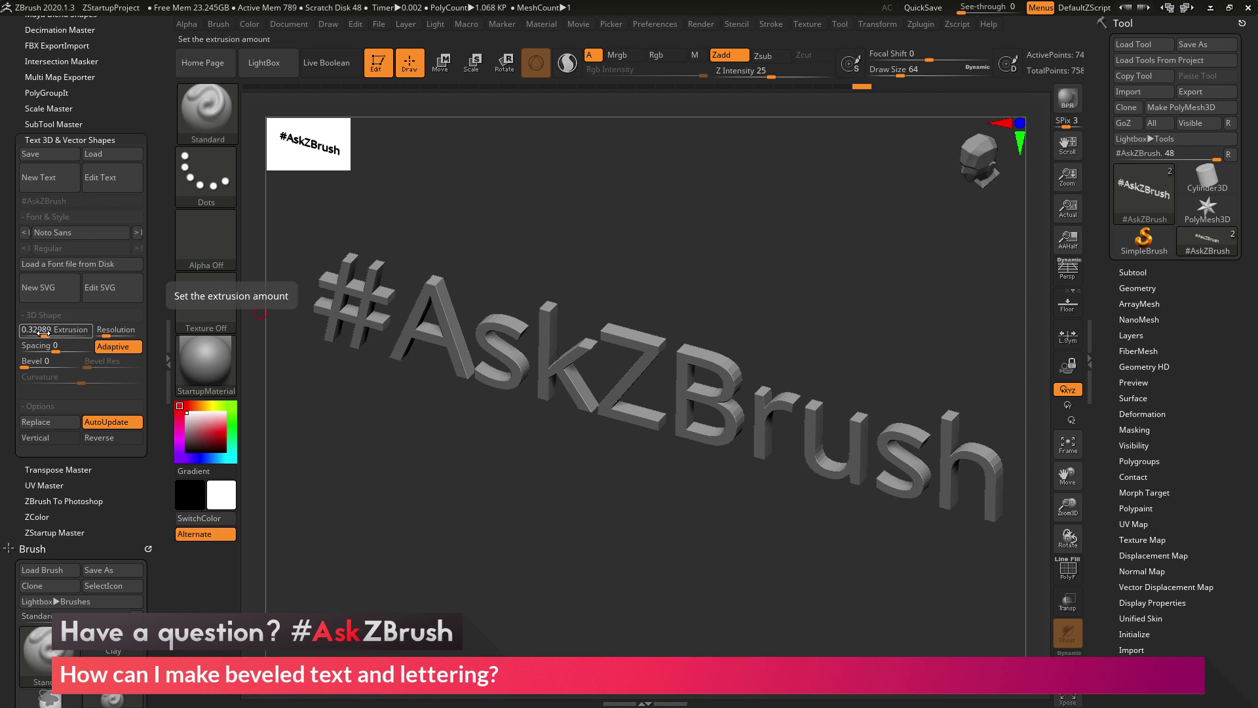
left_click_drag(45, 335, 52, 333)
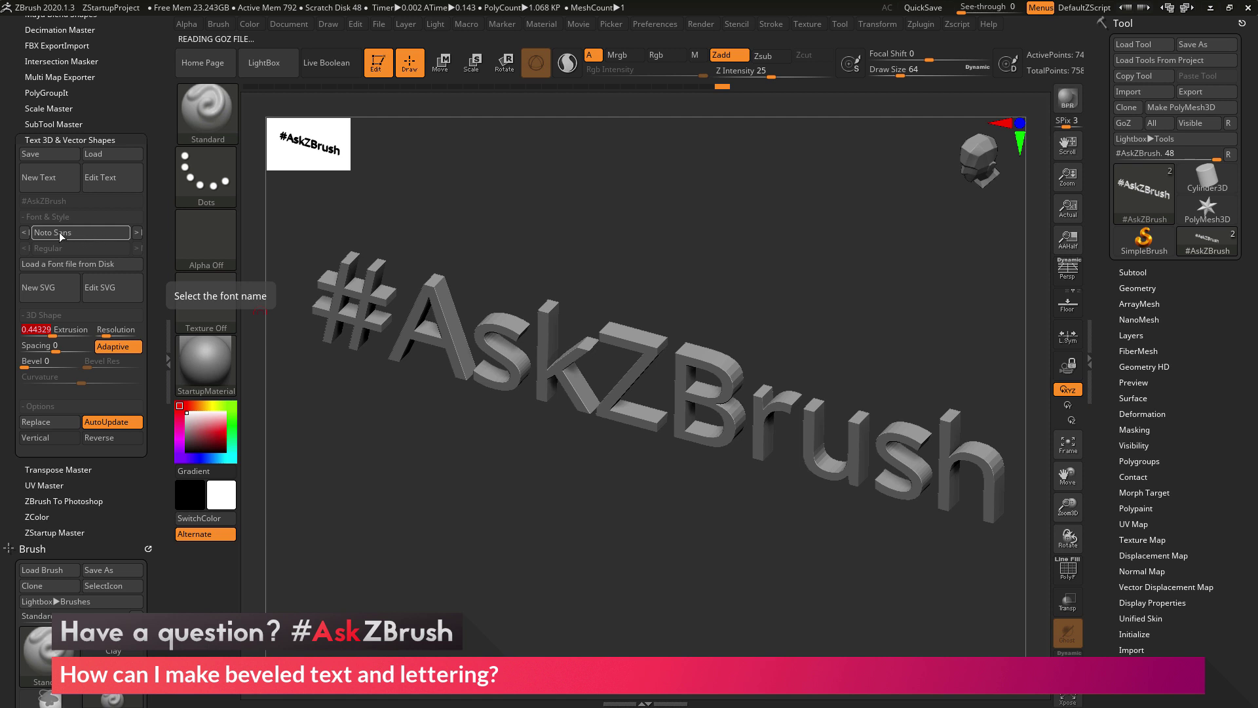
Step: Choose Courier New from the font list, giving bold slab-serif '#AskZBrush' letters
left_click(88, 233)
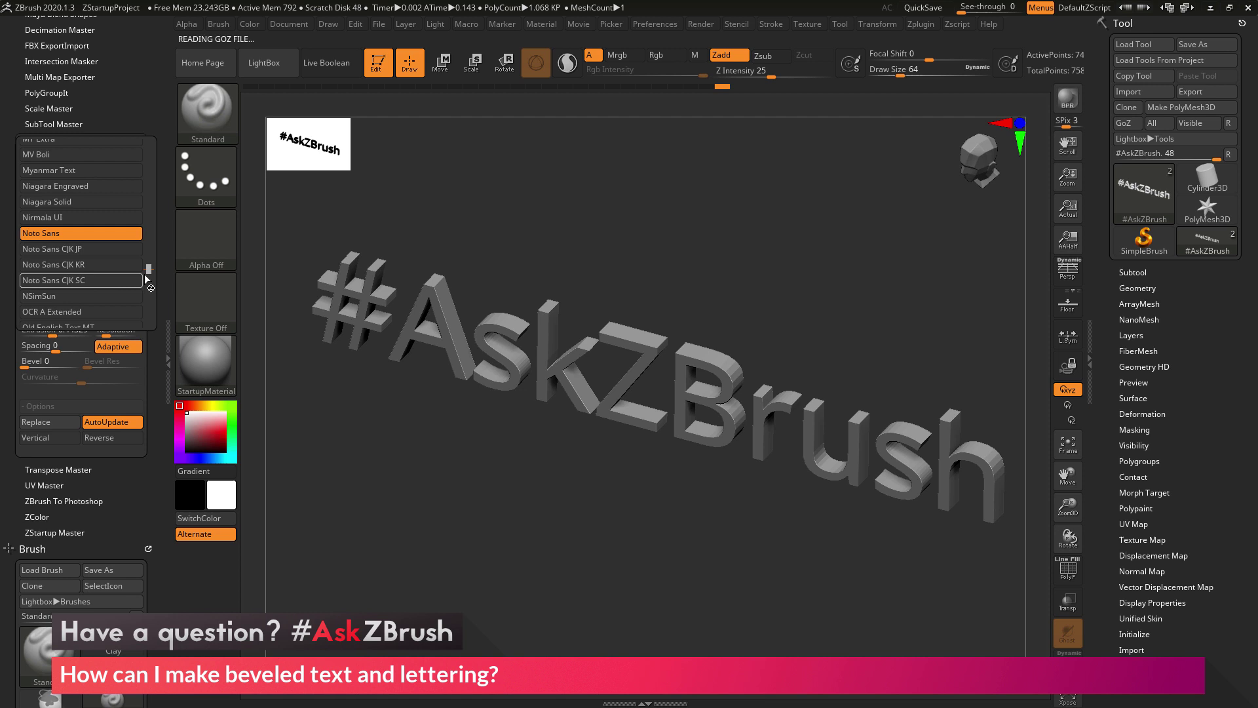
left_click_drag(149, 270, 149, 172)
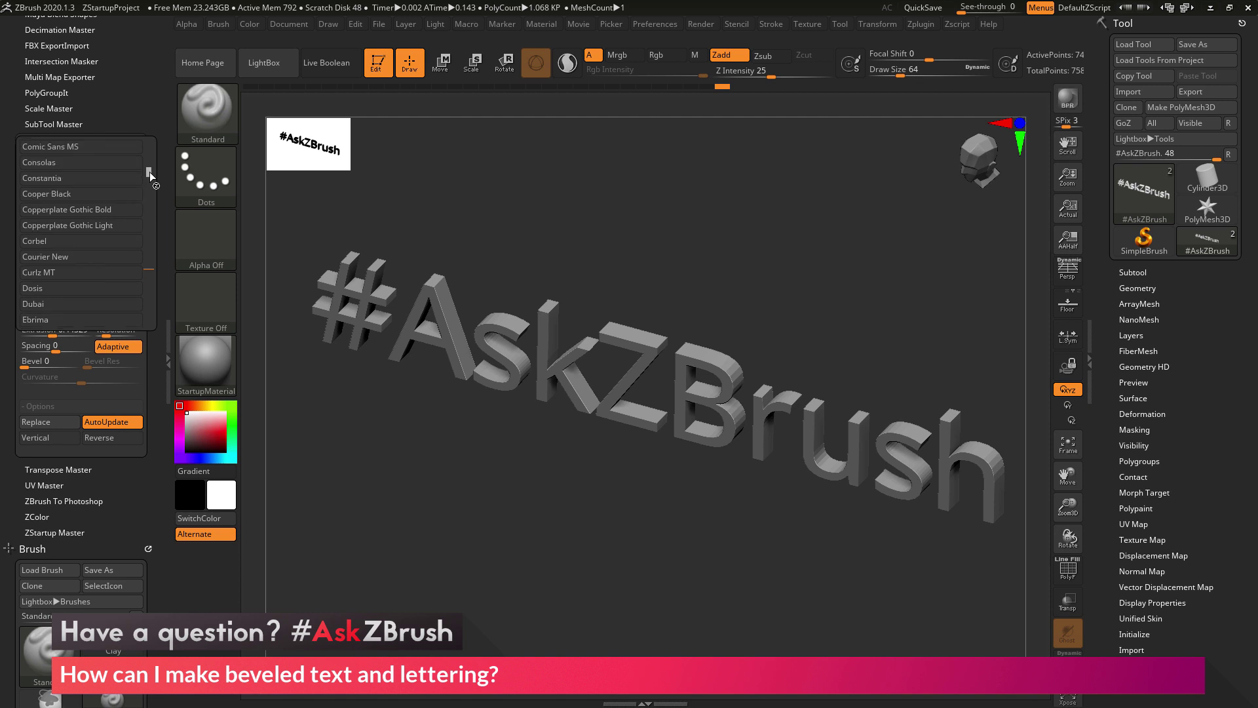
left_click(100, 260)
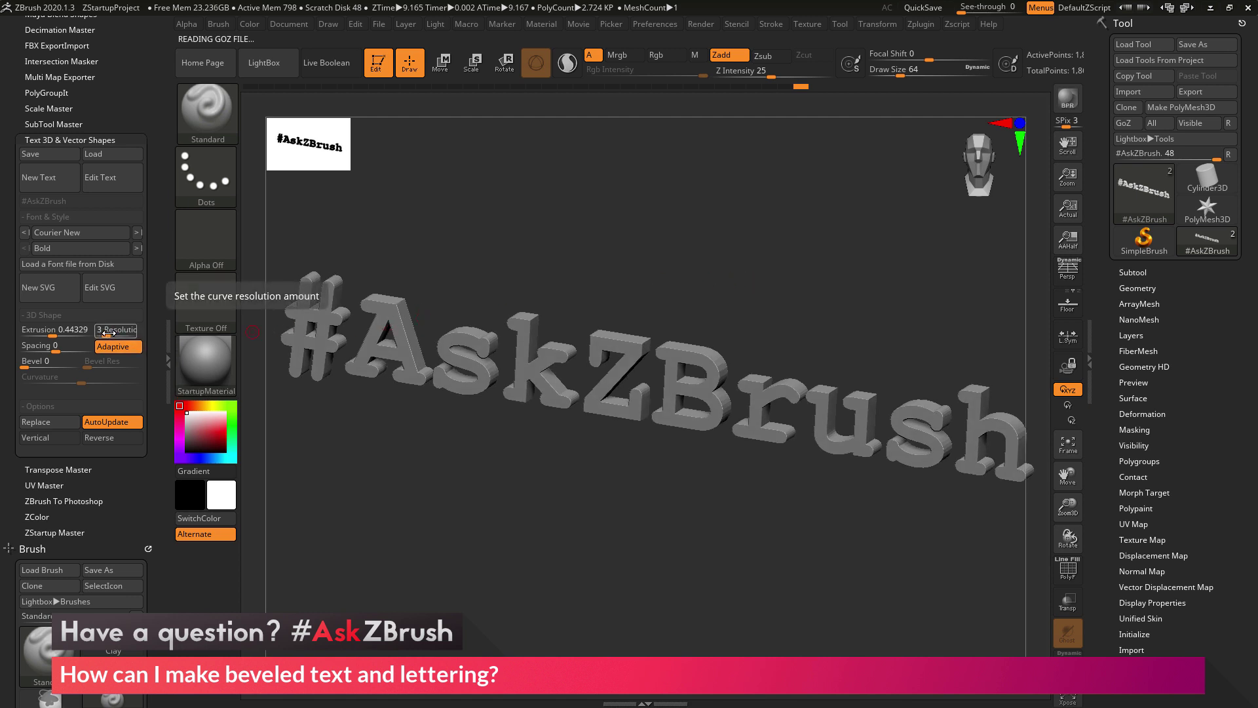
Step: Set curve Resolution to 10 and letter Spacing to -0.10869, framing the text front-on
left_click_drag(749, 238, 787, 371, "alt")
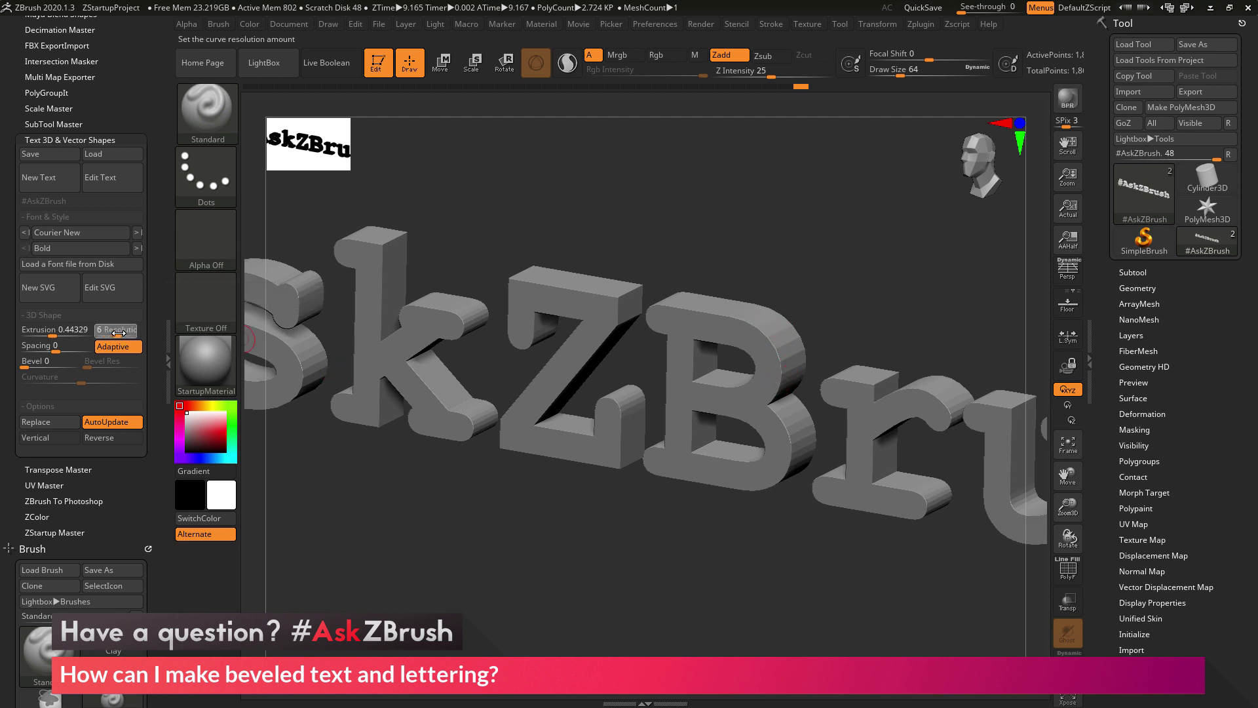
left_click_drag(119, 333, 132, 333)
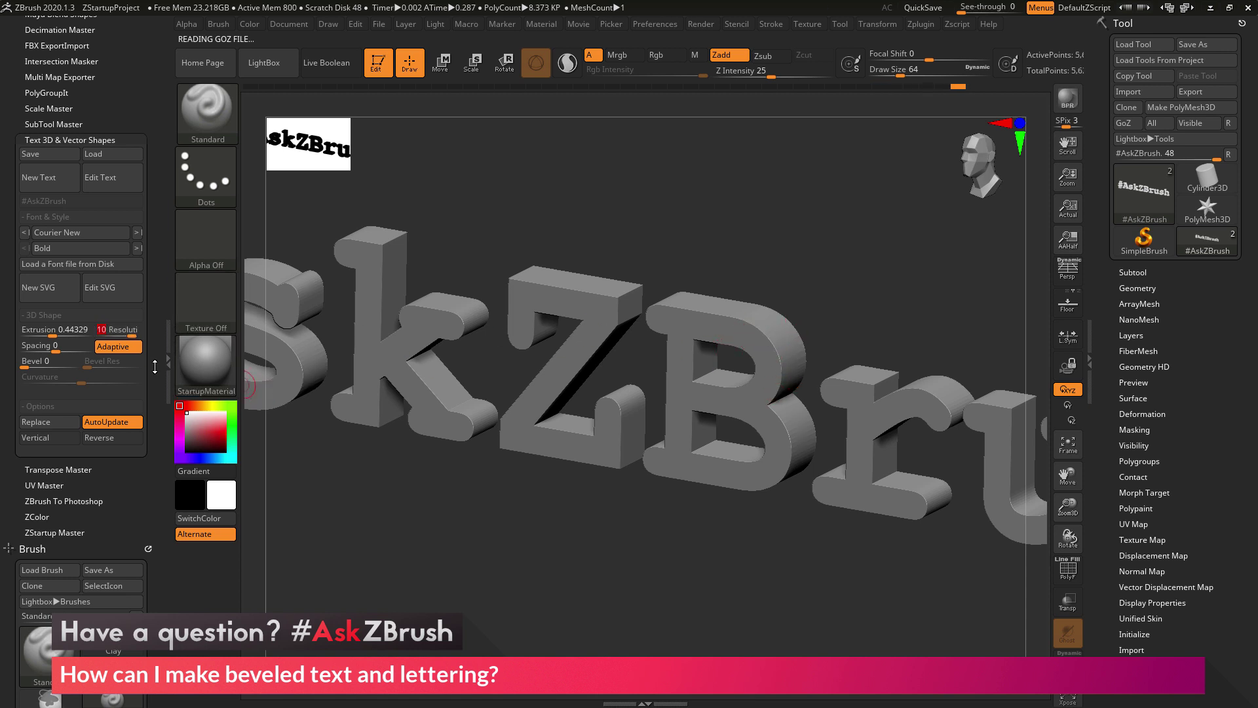
left_click_drag(654, 472, 649, 553, "shift")
key("f")
left_click_drag(58, 345, 51, 349)
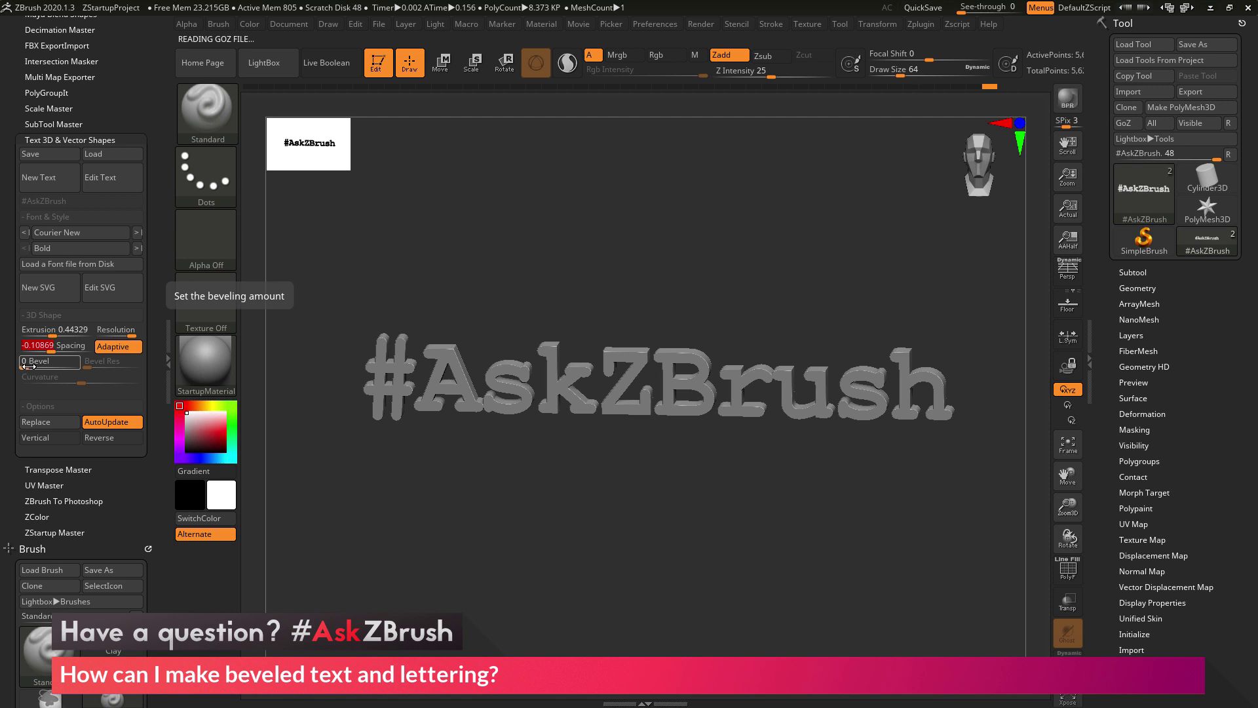
Step: Raise Bevel from 18 to 36 and set Bevel Res to 4 on the letters
left_click_drag(29, 367, 32, 366)
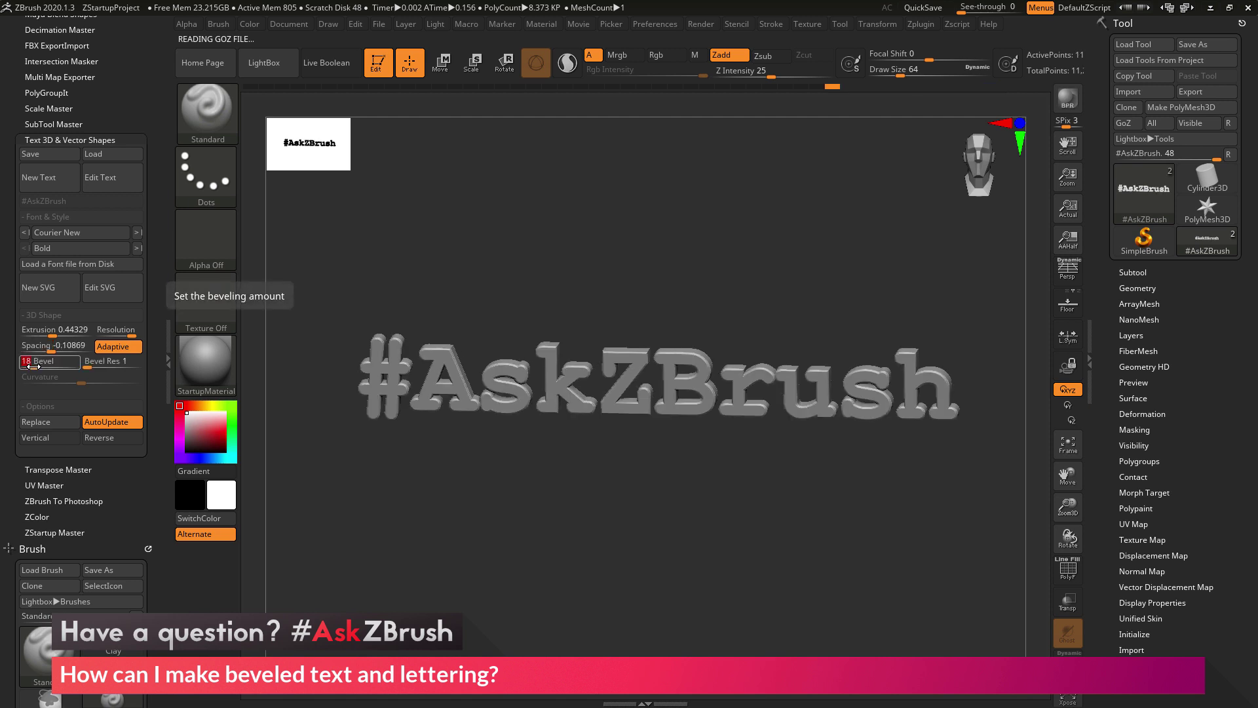
key("Return")
left_click_drag(694, 465, 679, 557, "alt")
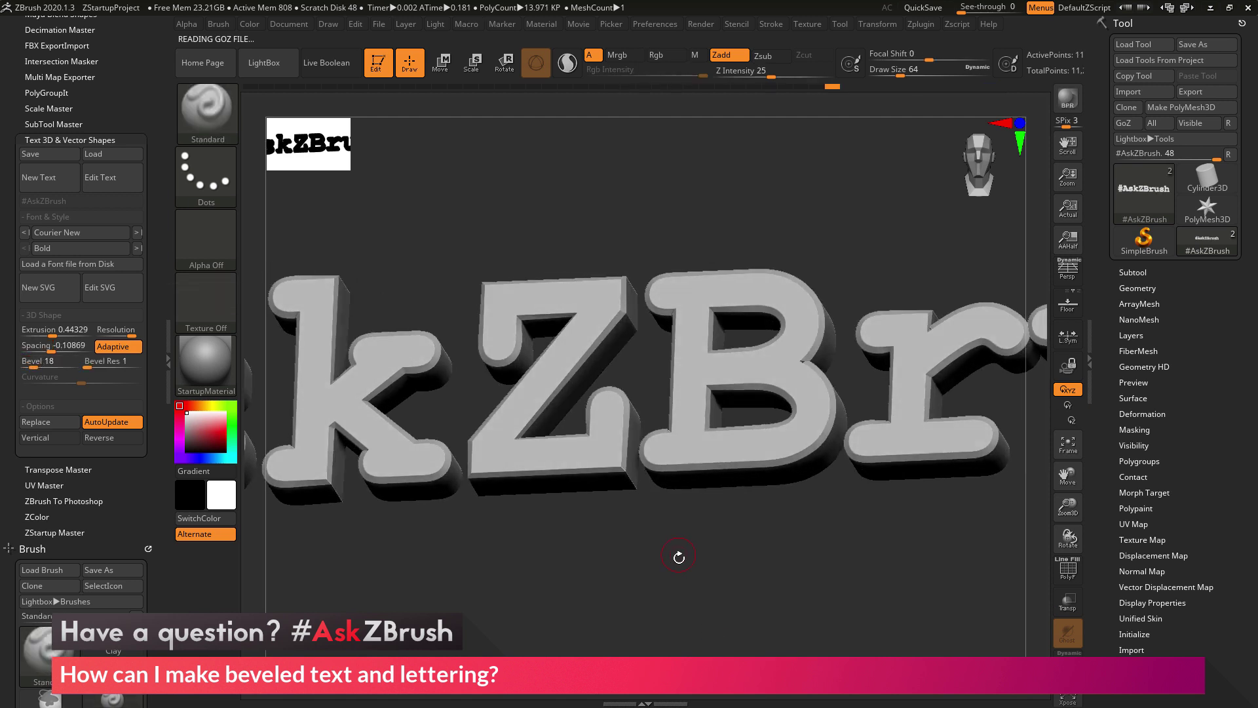
mouse_move(33, 362)
left_mouse_down()
mouse_move(53, 361)
mouse_move(41, 367)
left_mouse_up()
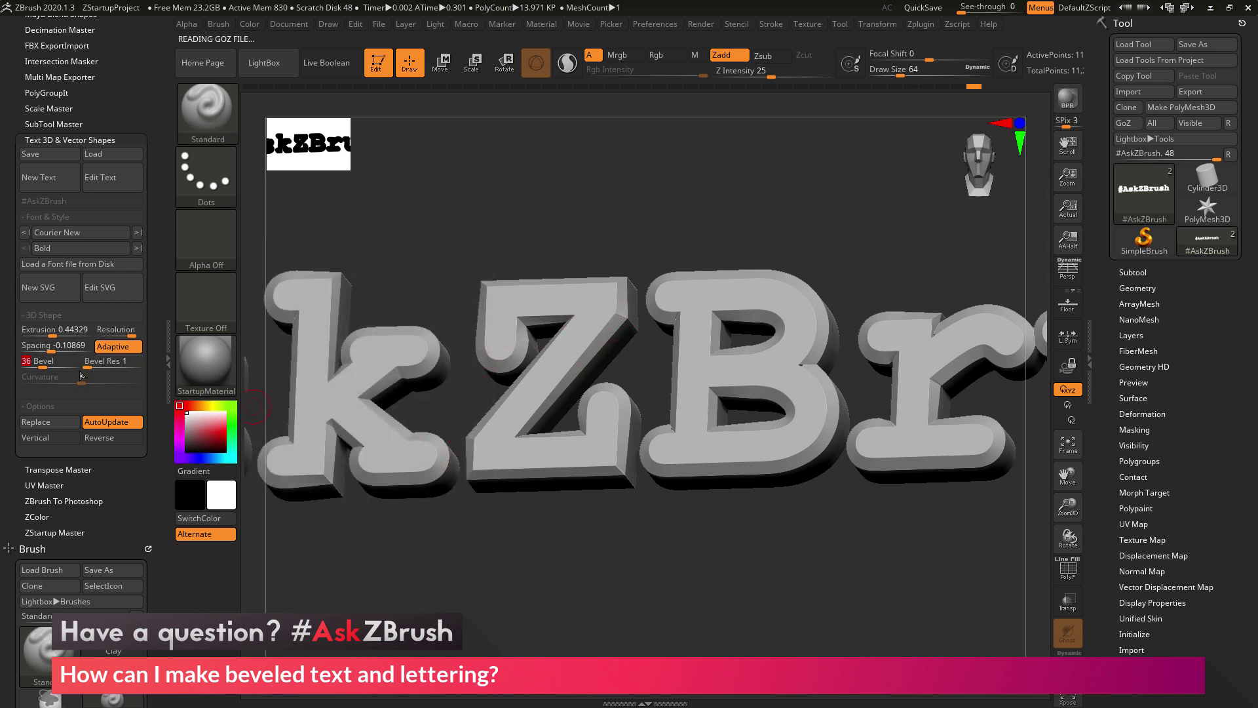
left_click_drag(91, 365, 148, 368)
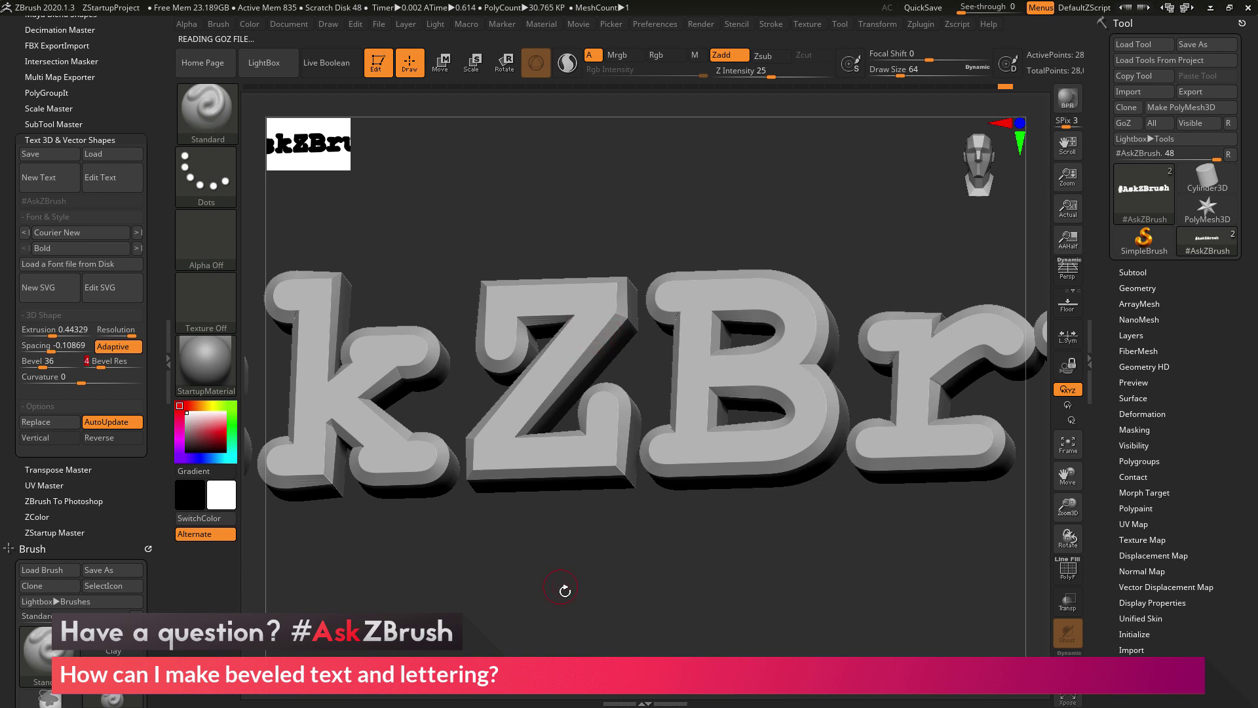
Step: Set the bevel Curvature slider to -0.50295 and orbit to inspect the curved rims
left_click_drag(565, 591, 251, 432)
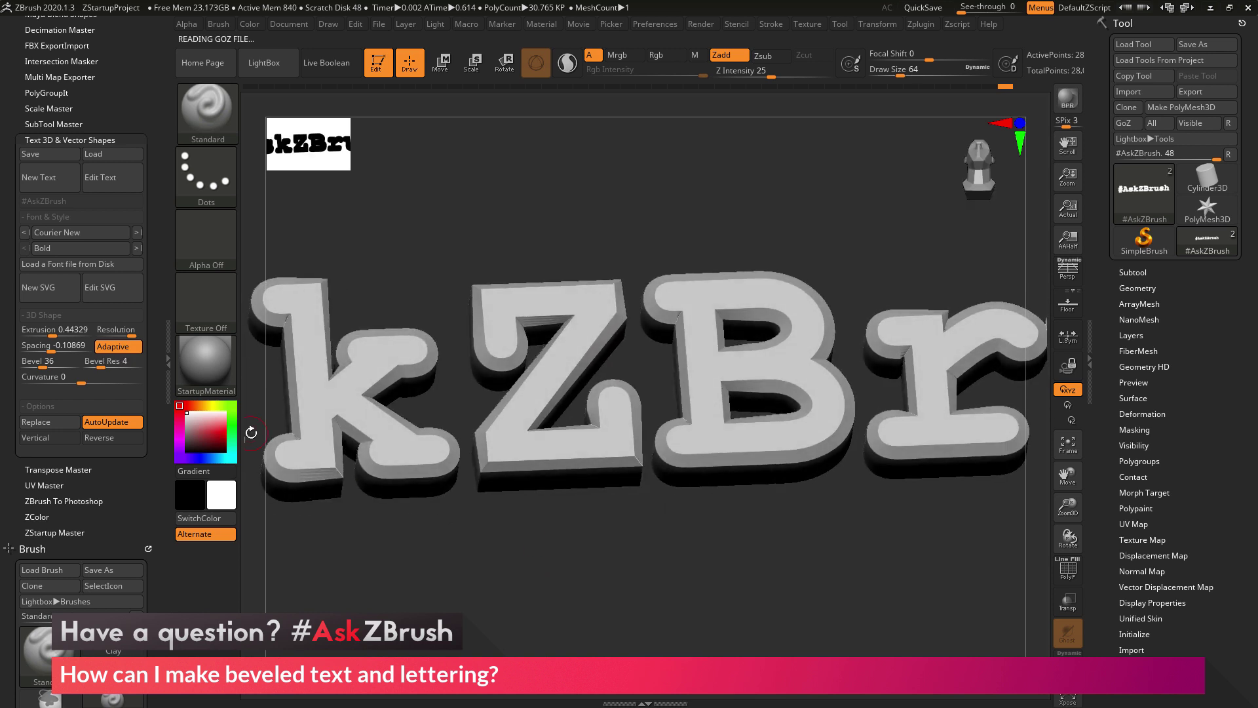
left_click_drag(71, 378, 116, 379)
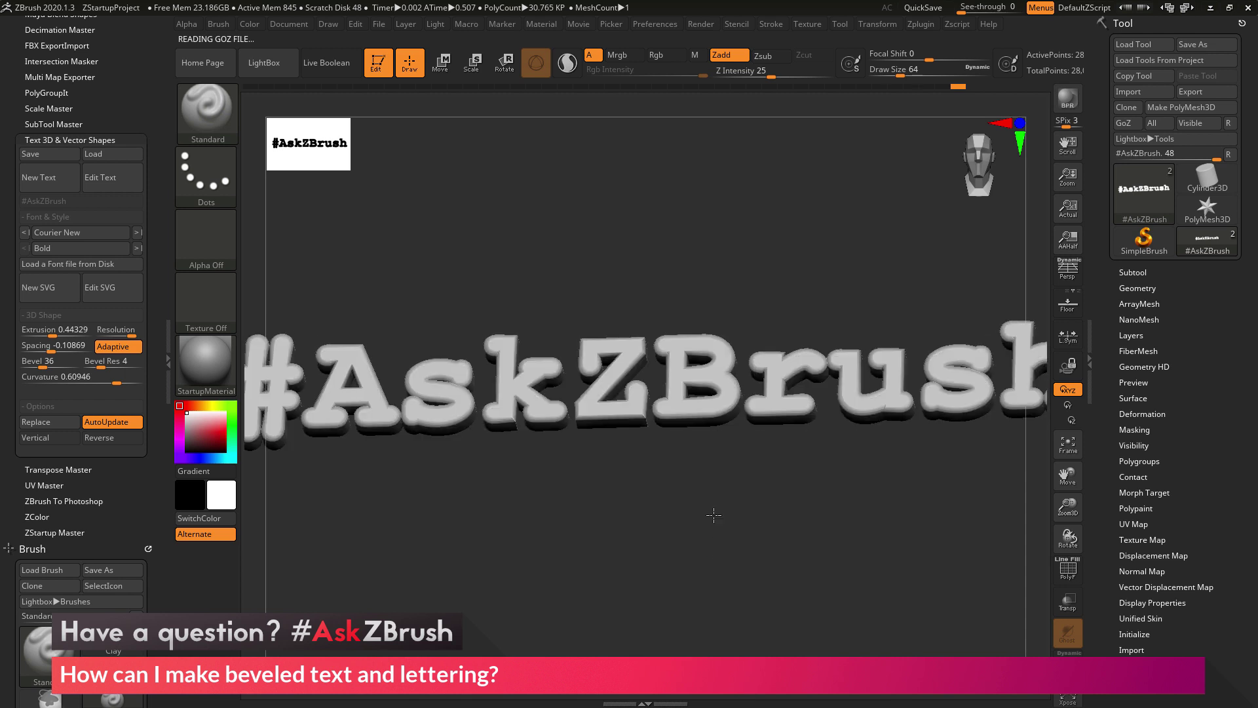
left_click_drag(117, 379, 53, 383)
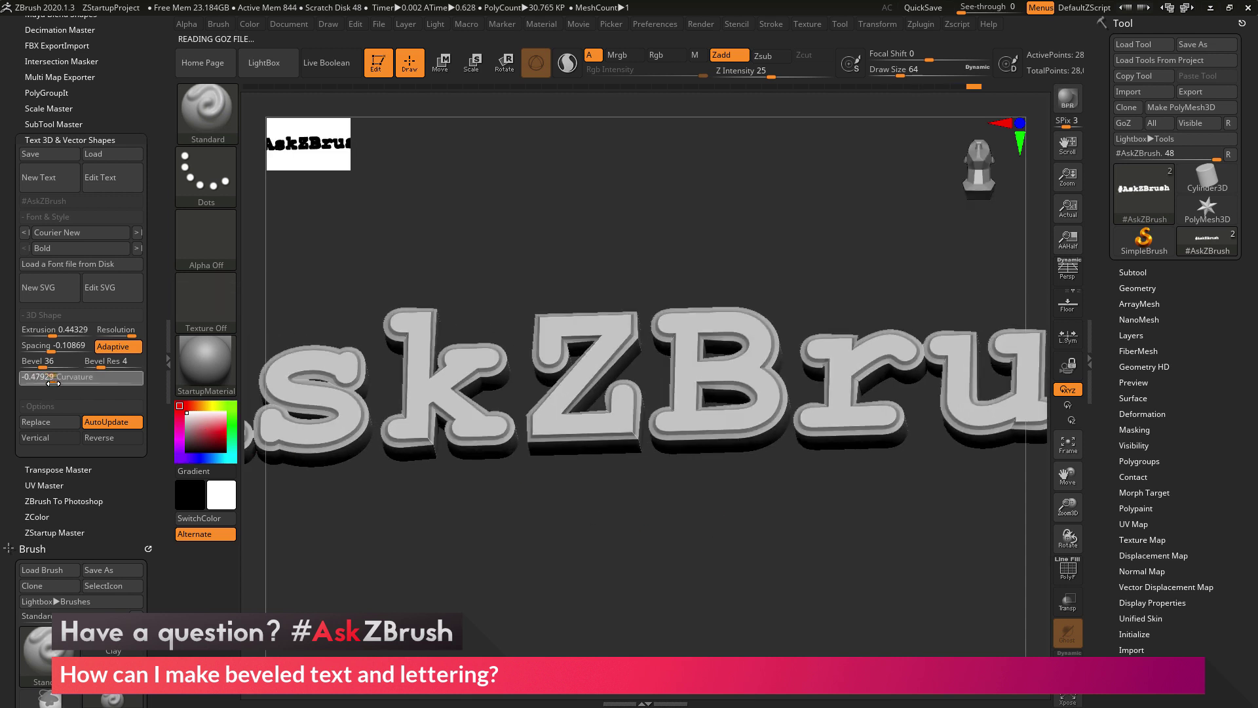
key("Return")
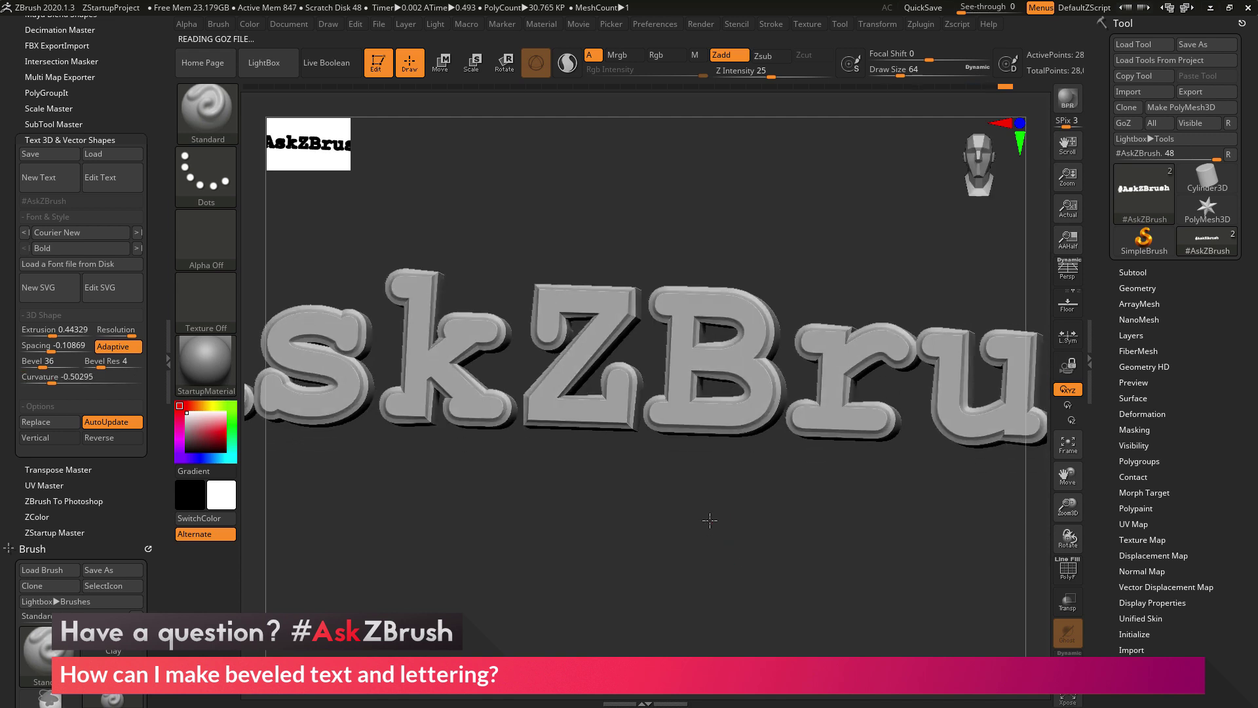
mouse_move(704, 519)
left_mouse_down()
mouse_move(633, 513)
mouse_move(673, 495)
left_mouse_up()
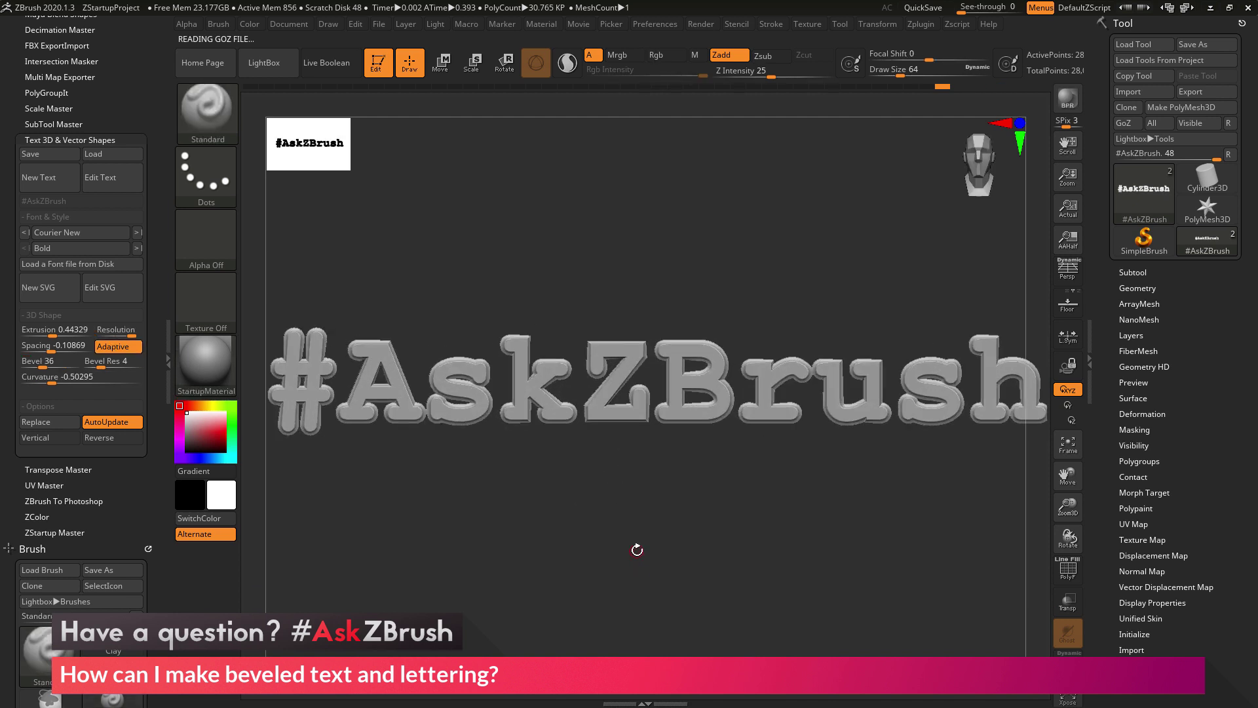
Step: Frame the text and drag Extrusion to 0.74226, ending in a near-front view
left_click_drag(646, 543, 652, 483)
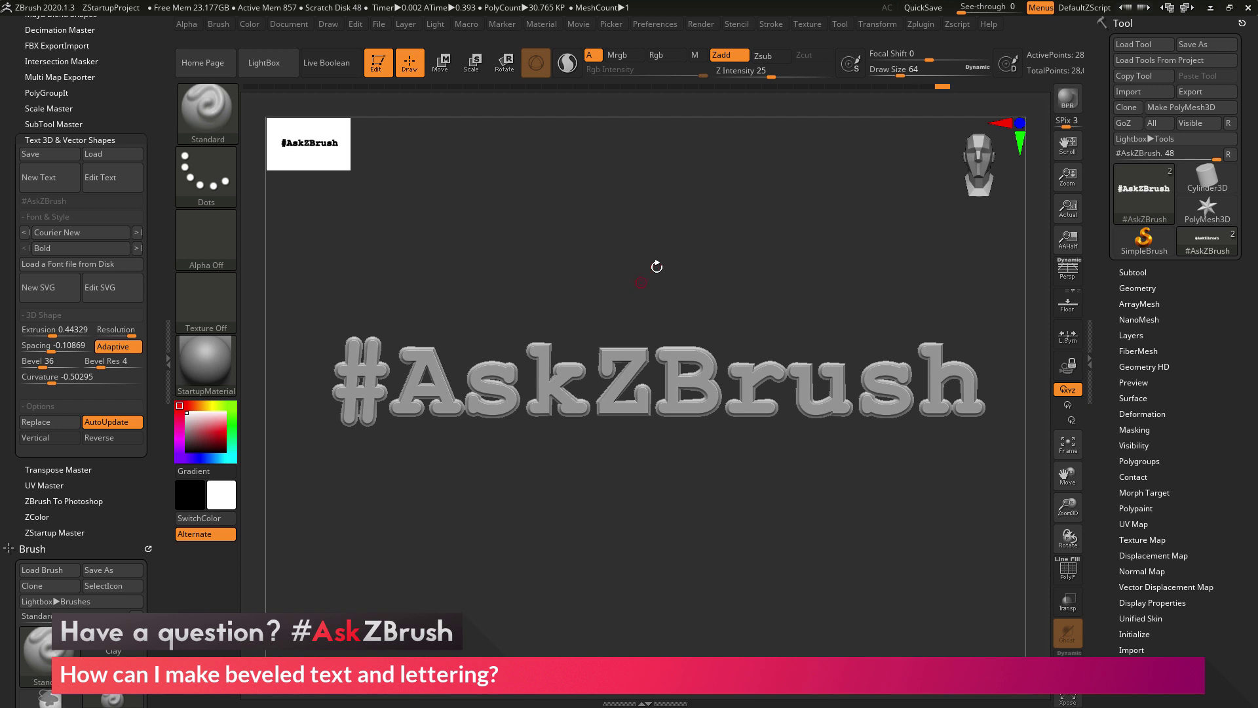
left_click(928, 25)
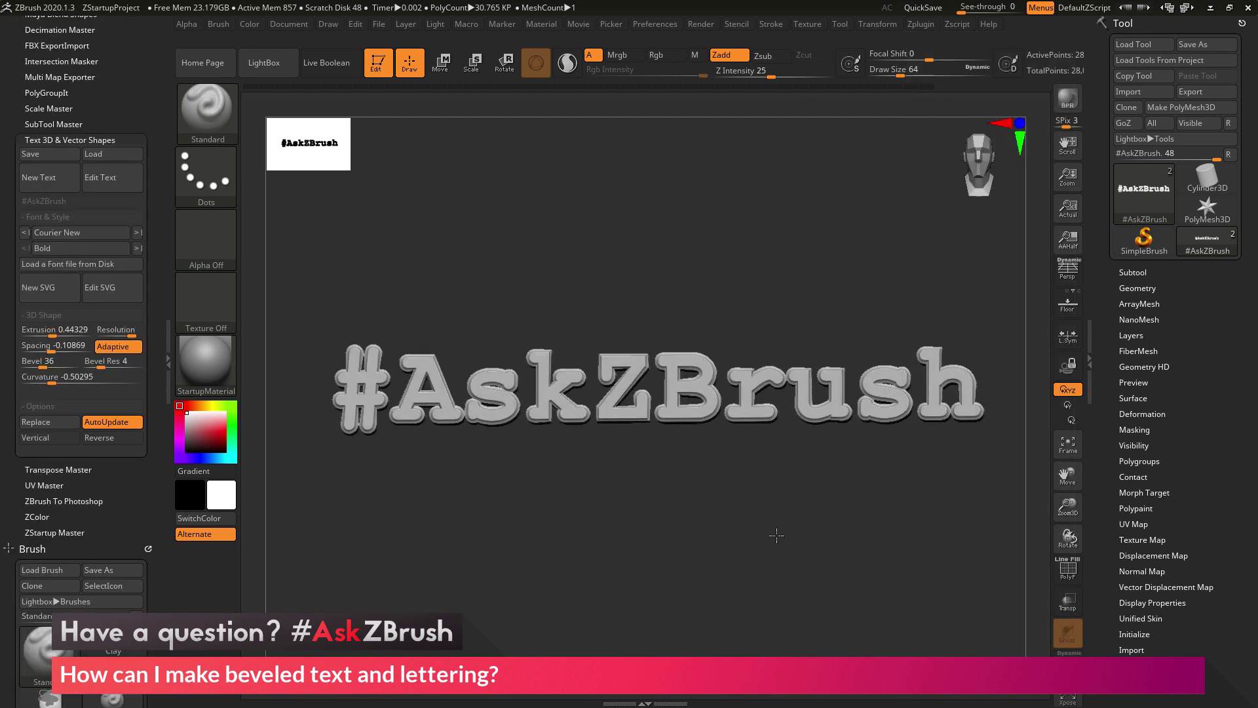
key("f")
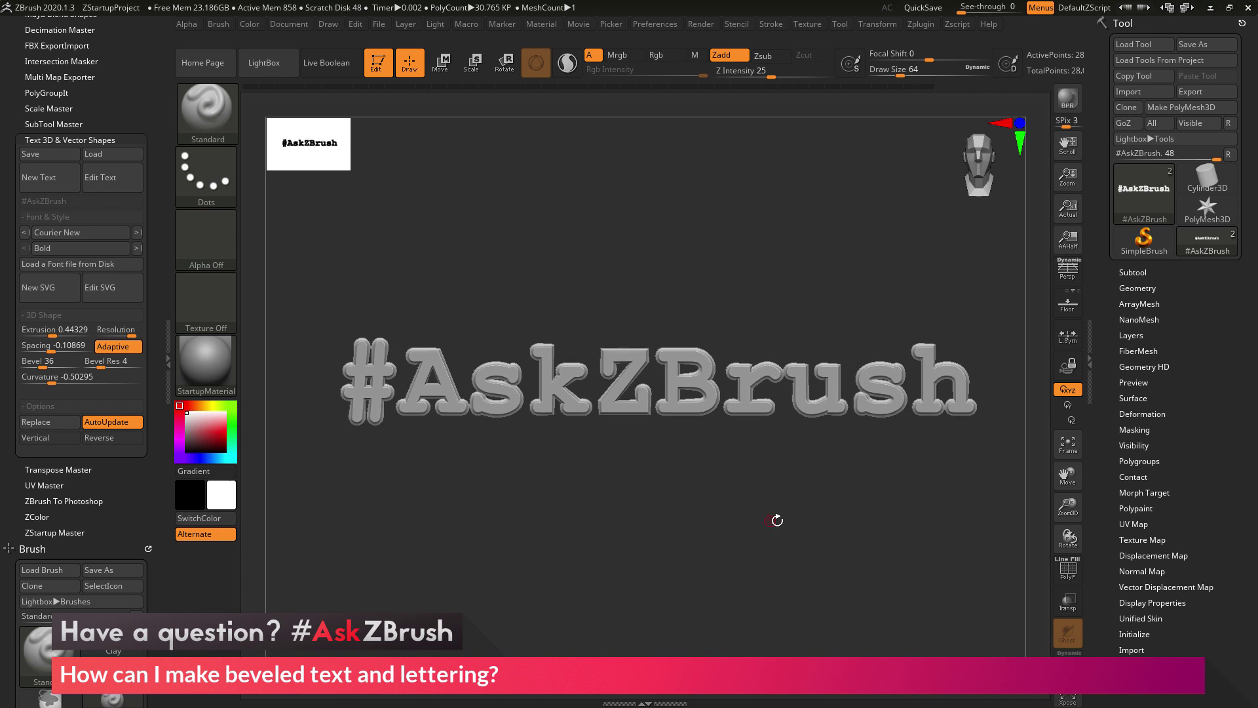
mouse_move(780, 520)
left_mouse_down()
mouse_move(755, 503)
mouse_move(773, 500)
mouse_move(767, 519)
left_mouse_up()
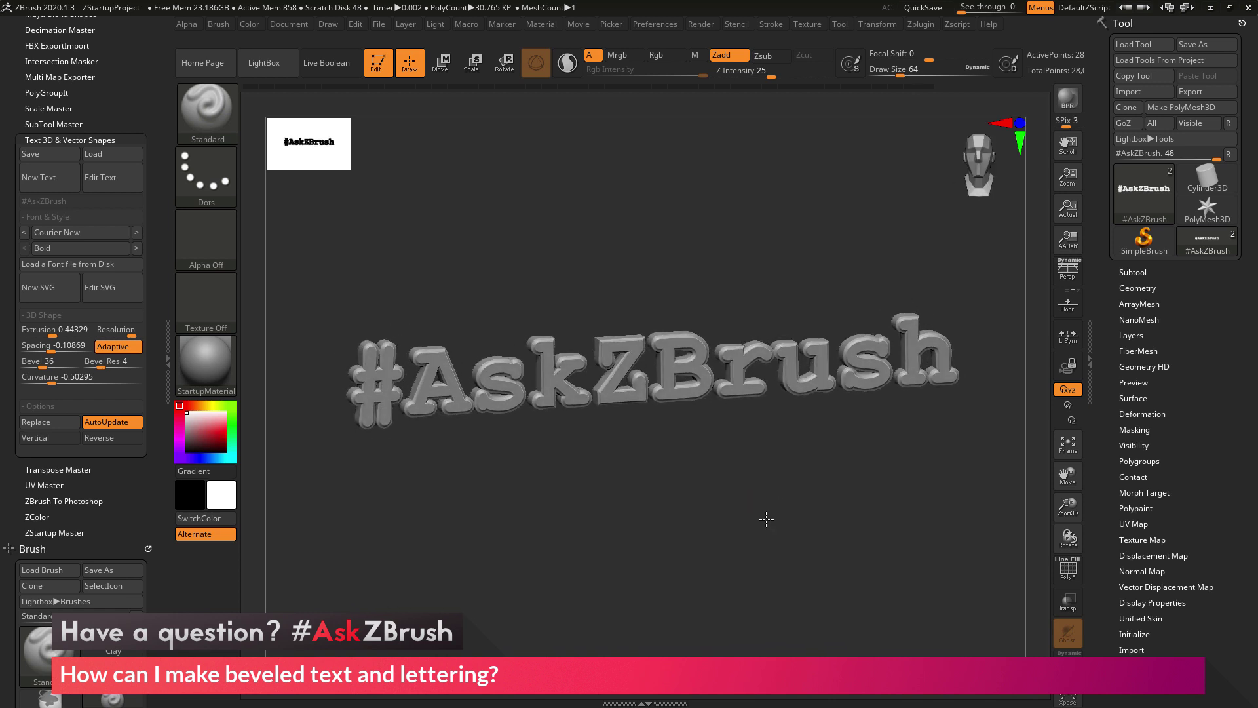
left_click_drag(56, 332, 73, 332)
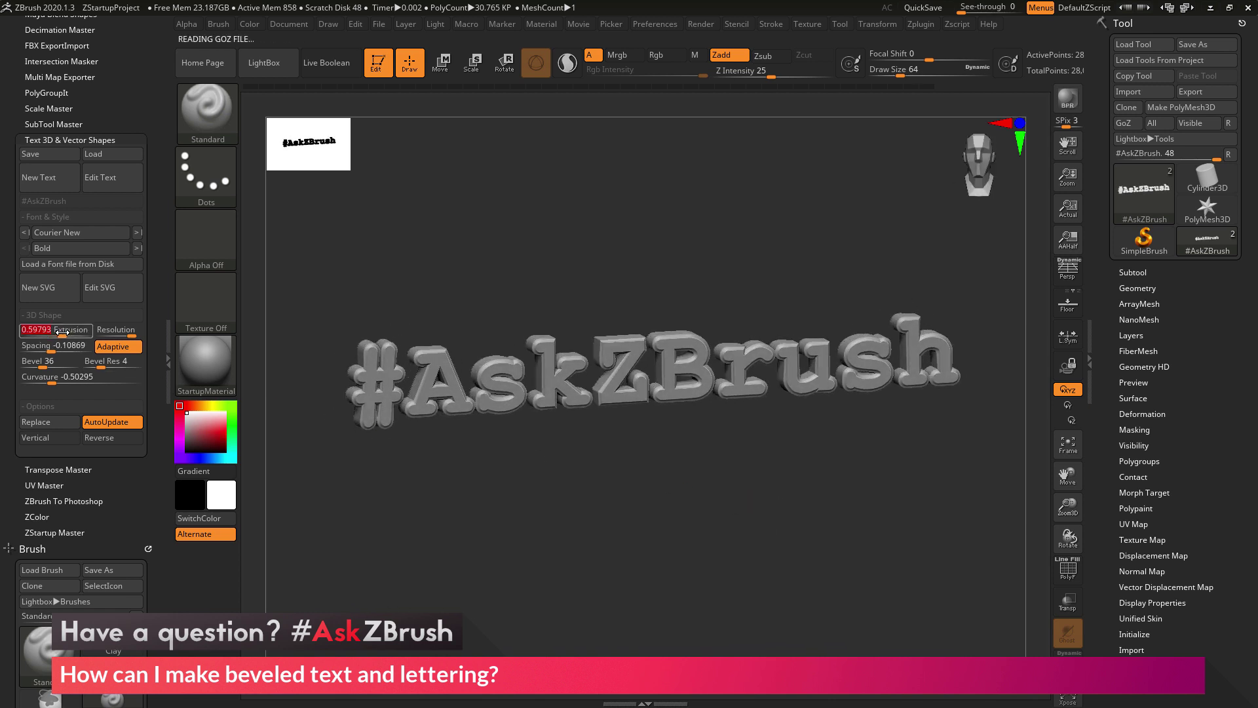
mouse_move(709, 524)
left_mouse_down()
mouse_move(698, 513)
mouse_move(677, 533)
mouse_move(686, 570)
mouse_move(704, 513)
mouse_move(695, 529)
left_mouse_up()
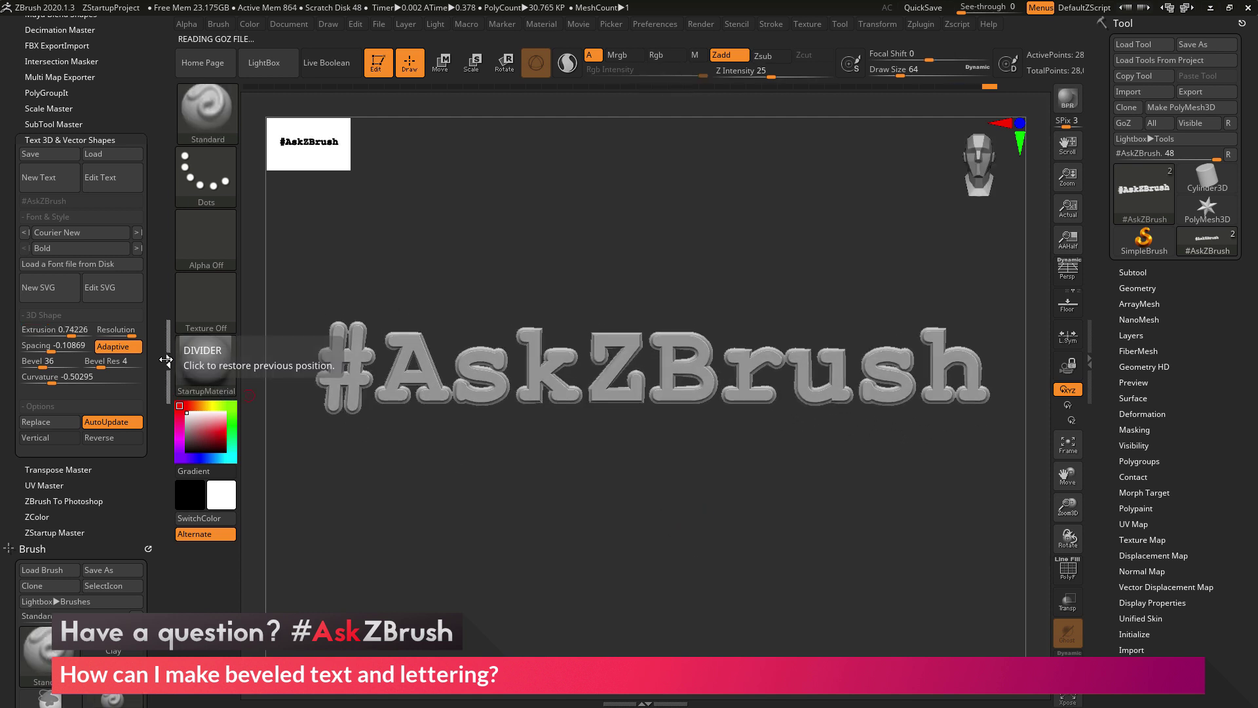